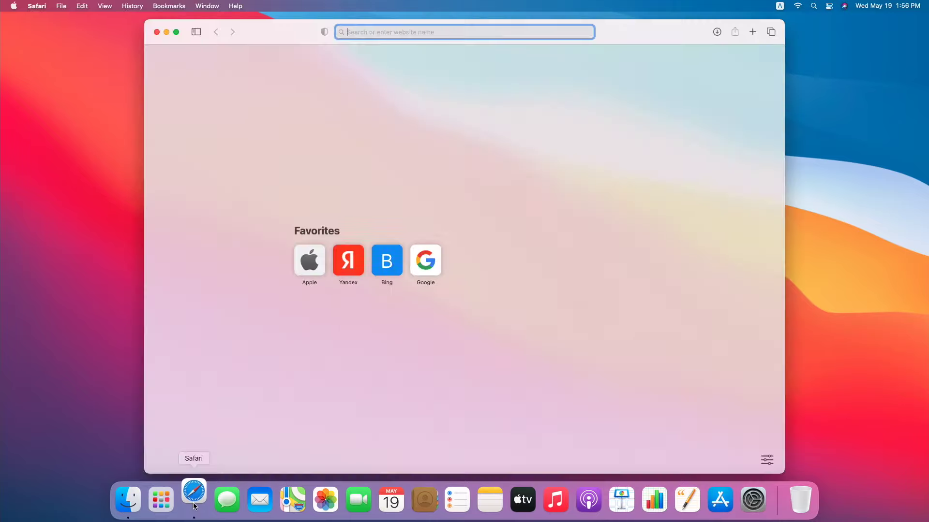
{"action": "type", "text": "paragon"}
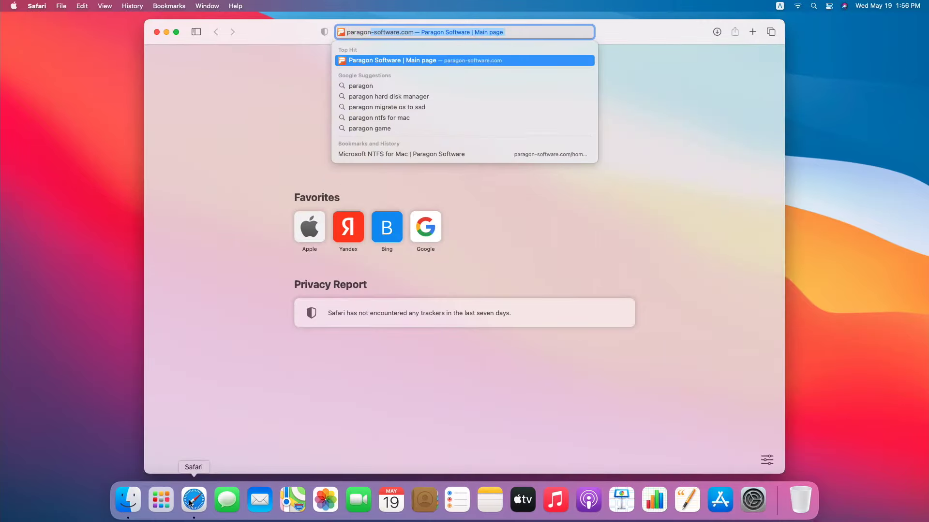
- Download the NTFS for Mac trial from Paragon's product page in Safari
{"action": "key", "text": "Return"}
{"action": "left_click", "coordinate": [281, 75]}
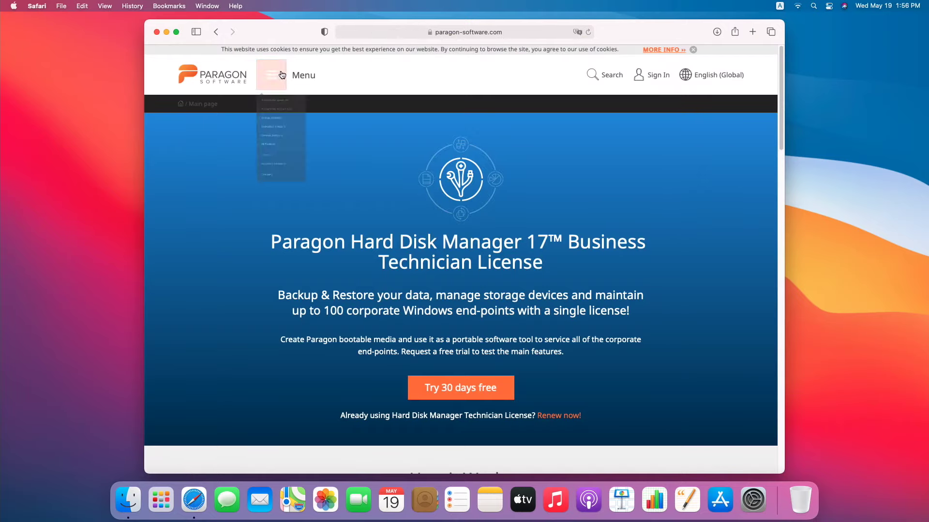
{"action": "mouse_move", "coordinate": [310, 111]}
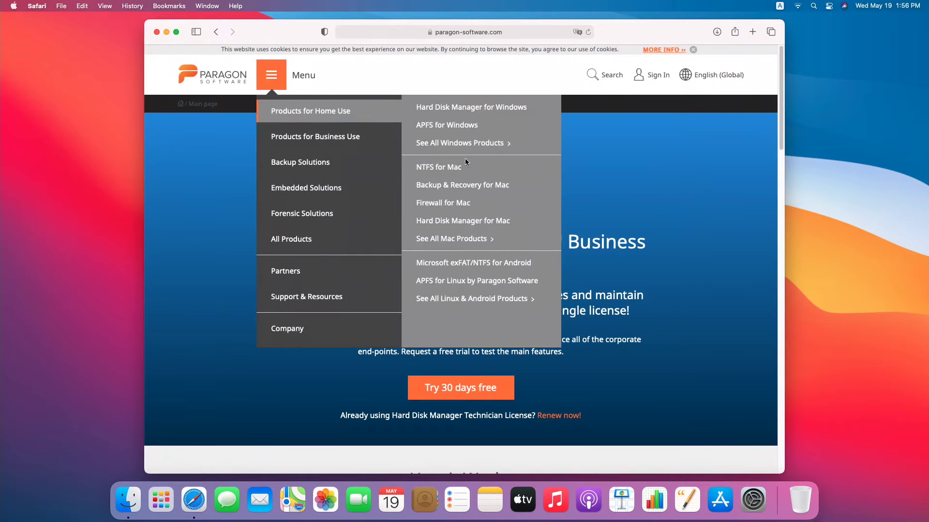
{"action": "left_click", "coordinate": [462, 167]}
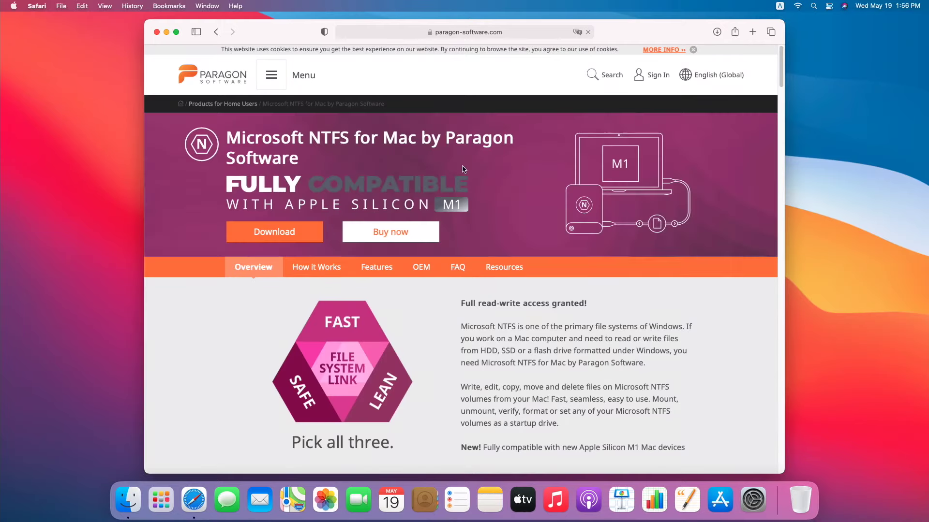
{"action": "left_click", "coordinate": [280, 233]}
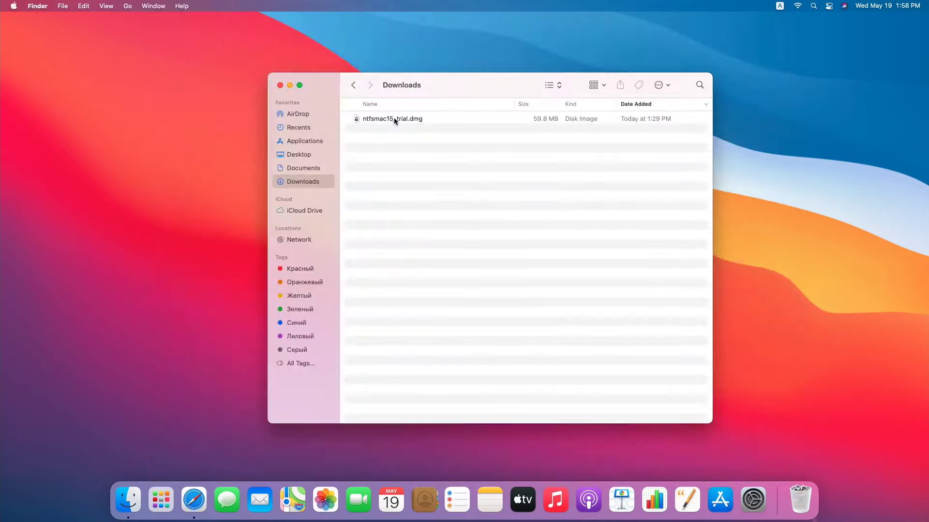
- Launch the NTFS for Mac installer from the downloaded disk image and confirm opening it
{"action": "double_click", "coordinate": [393, 119]}
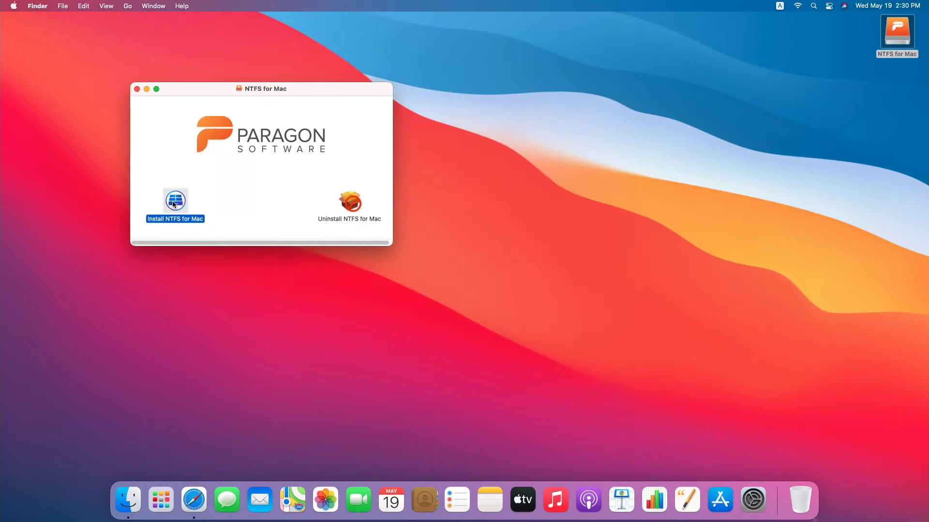
{"action": "double_click", "coordinate": [174, 202]}
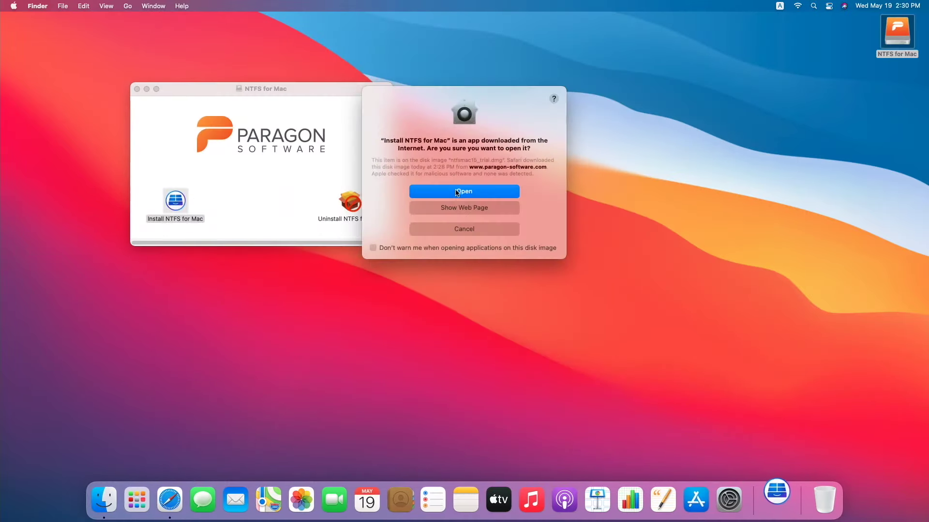
{"action": "left_click", "coordinate": [464, 193]}
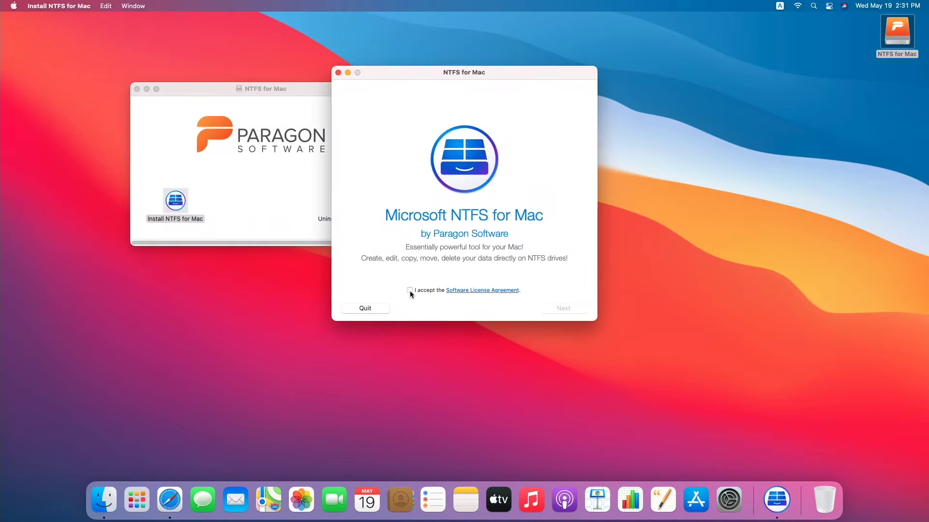
- Accept the license agreement and install NTFS for Mac with the admin password
{"action": "left_click", "coordinate": [409, 290]}
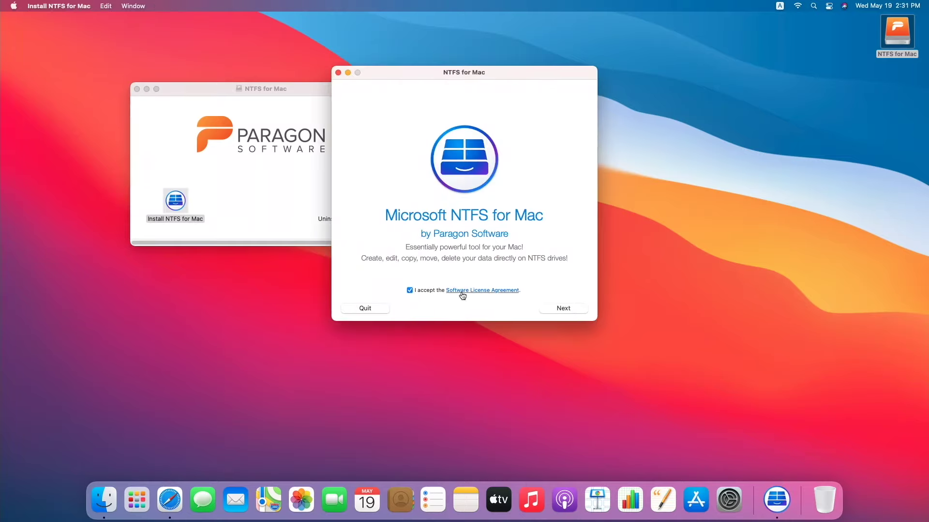
{"action": "left_click", "coordinate": [558, 308]}
{"action": "key", "text": "Return"}
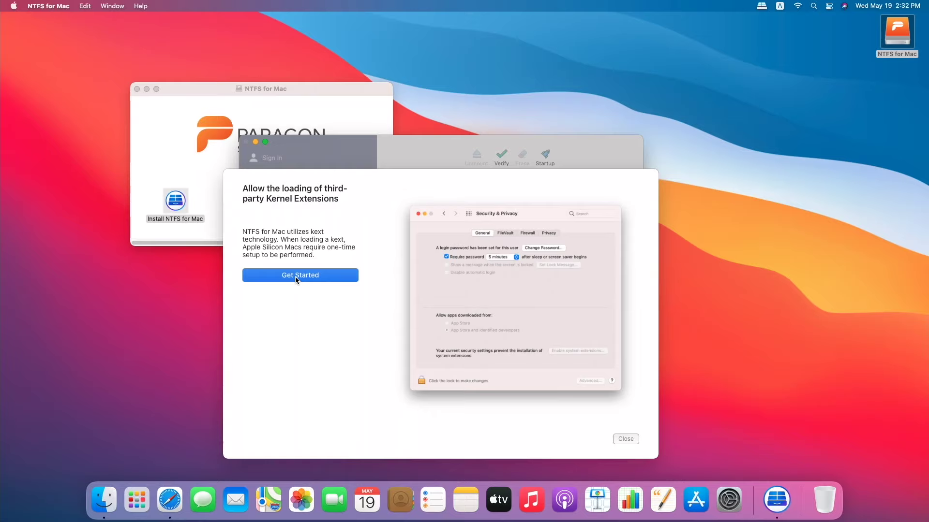
- Start the kernel-extension setup and unlock Security & Privacy with the admin password
{"action": "left_click", "coordinate": [295, 276]}
{"action": "left_click", "coordinate": [298, 297]}
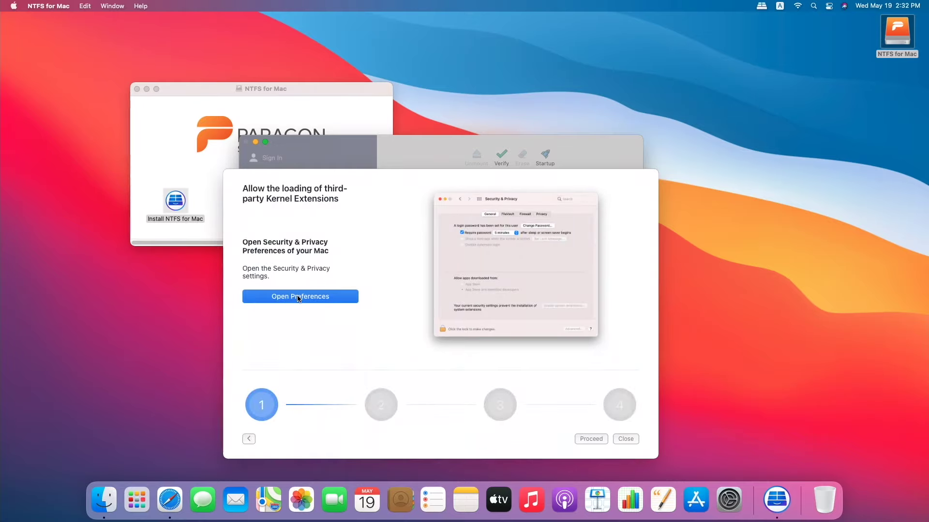
{"action": "left_click", "coordinate": [372, 340]}
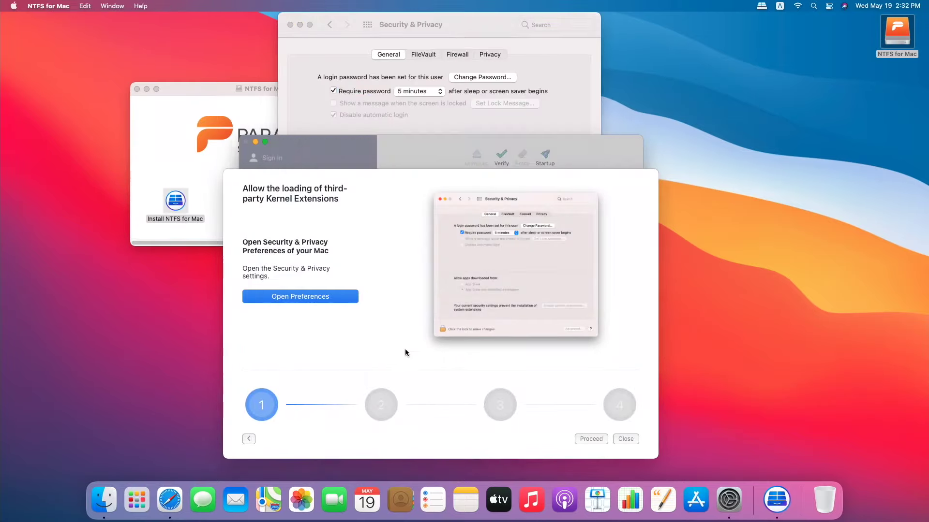
{"action": "left_click", "coordinate": [589, 439]}
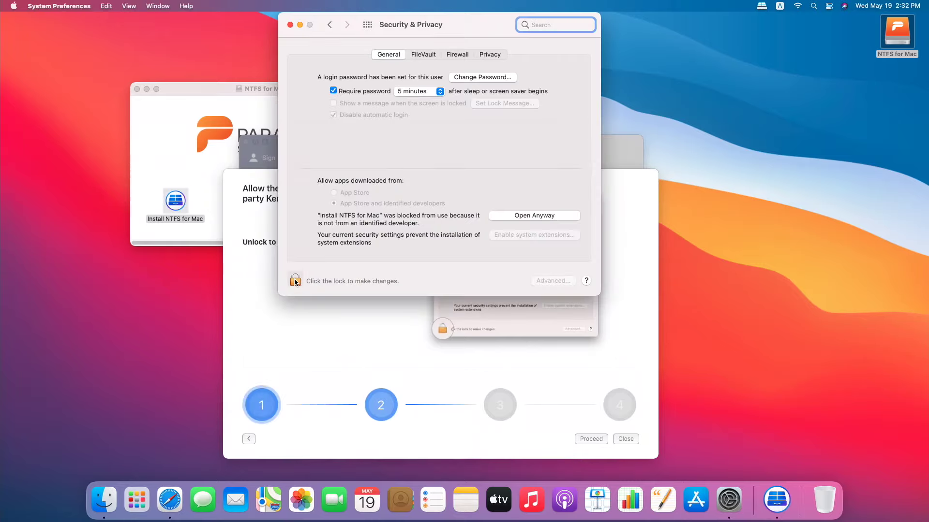
{"action": "left_click", "coordinate": [294, 280]}
{"action": "type", "text": "password"}
{"action": "key", "text": "Return"}
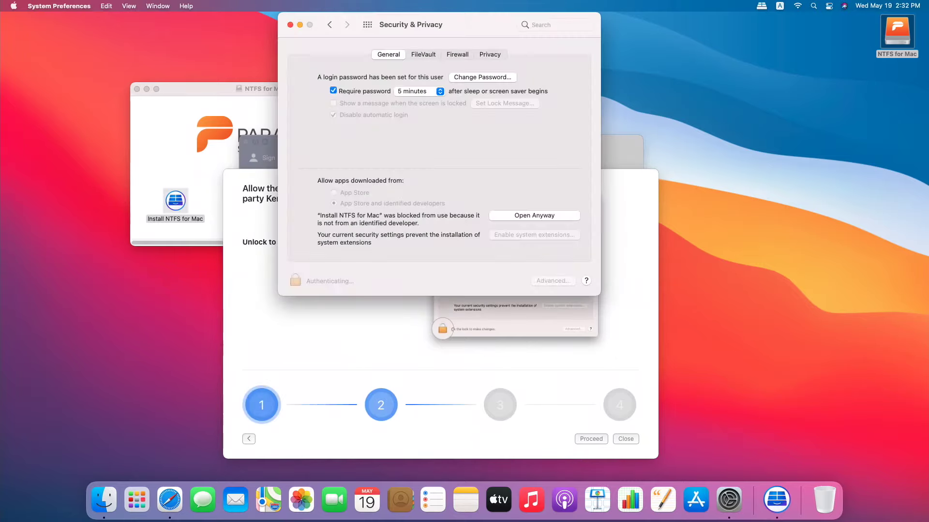
- Request enabling of system extensions in Security & Privacy and advance the wizard to its final step
{"action": "left_click", "coordinate": [322, 317]}
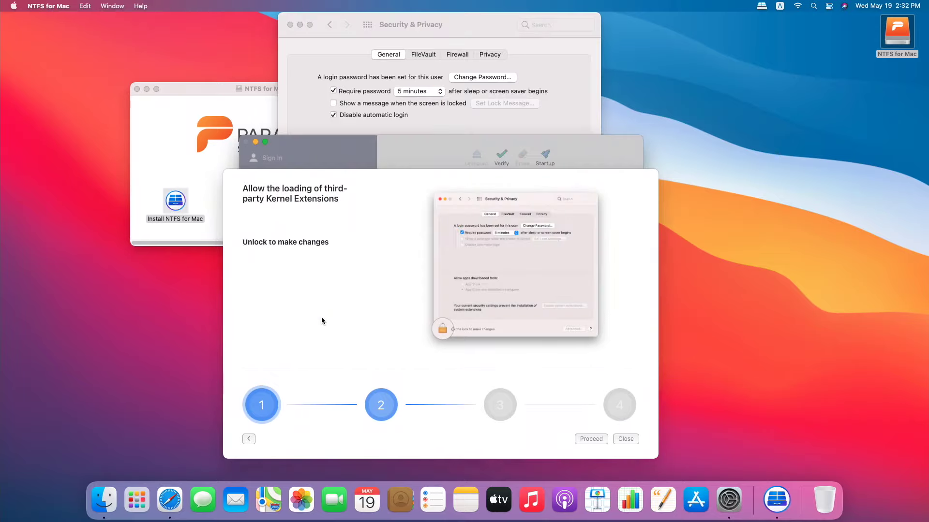
{"action": "left_click", "coordinate": [586, 439]}
{"action": "left_click", "coordinate": [428, 125]}
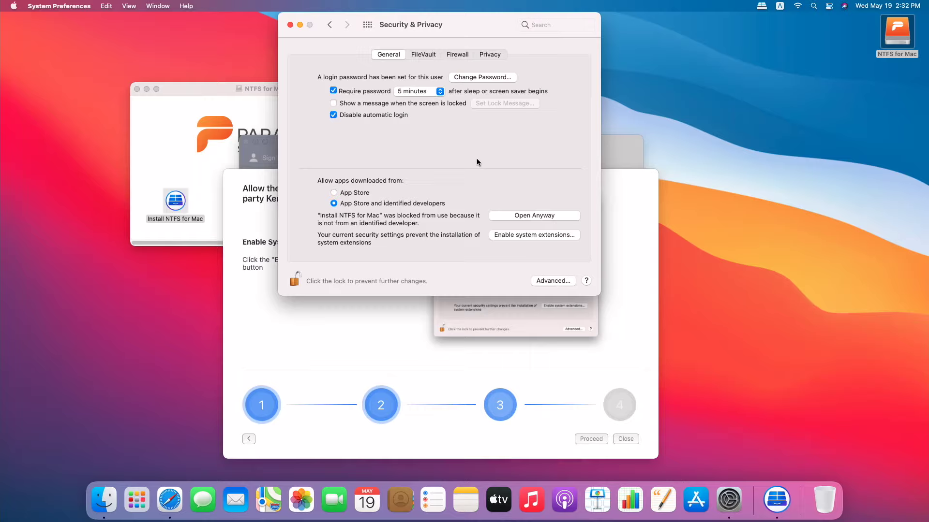
{"action": "left_click", "coordinate": [525, 236]}
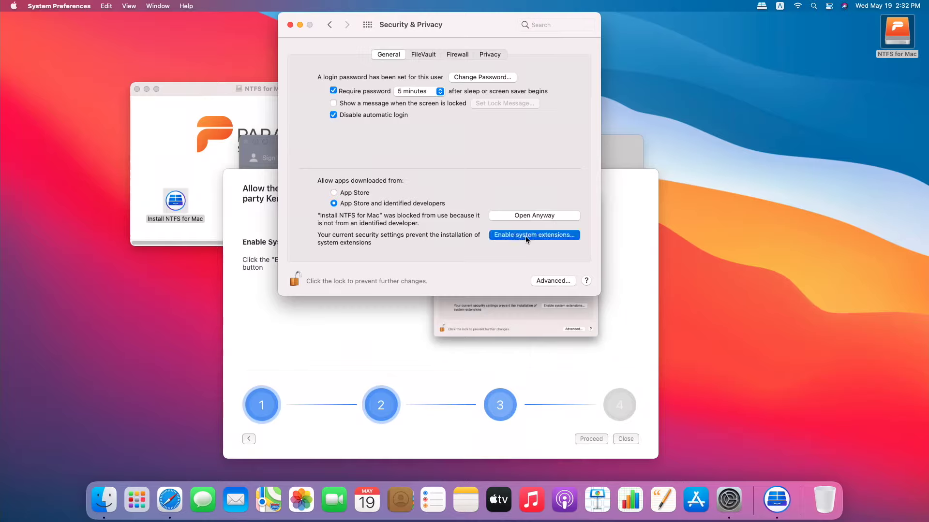
{"action": "left_click", "coordinate": [393, 360]}
{"action": "left_click", "coordinate": [591, 439]}
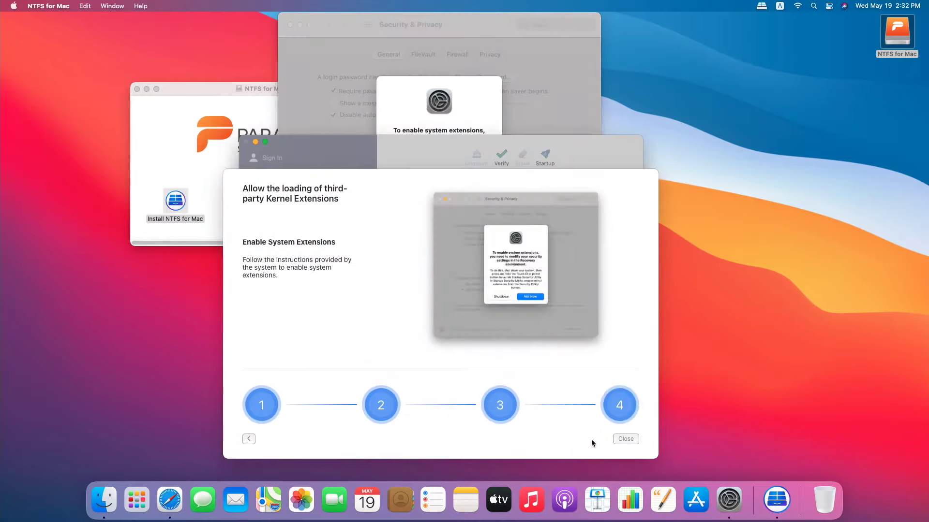
- Close the setup wizard so the Mac shuts down into Recovery
{"action": "left_click", "coordinate": [626, 440]}
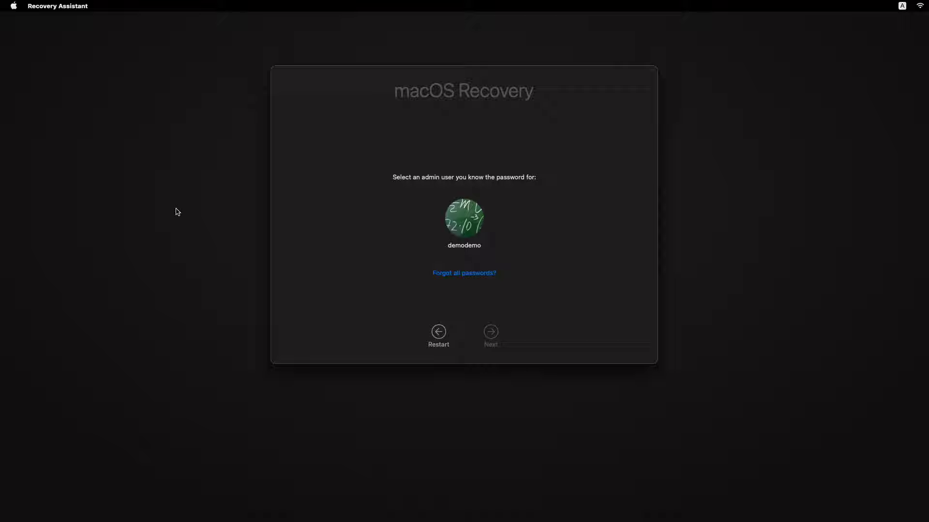
- Authenticate as the admin user in macOS Recovery
{"action": "left_click", "coordinate": [458, 217]}
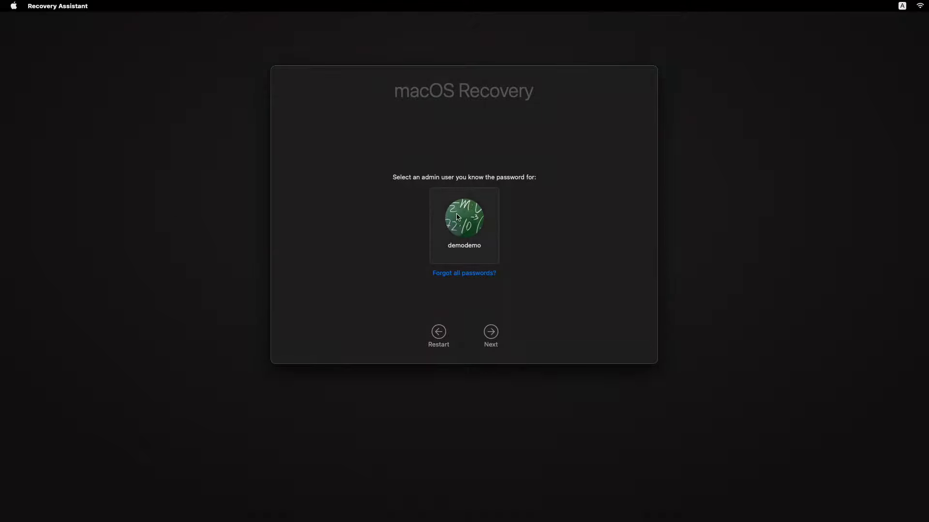
{"action": "left_click", "coordinate": [492, 334]}
{"action": "type", "text": "d"}
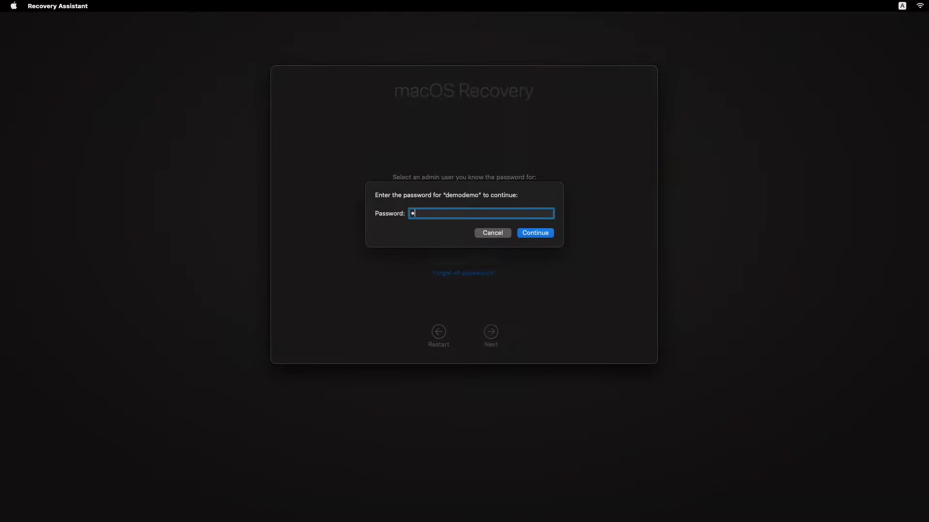
{"action": "key", "text": "Return"}
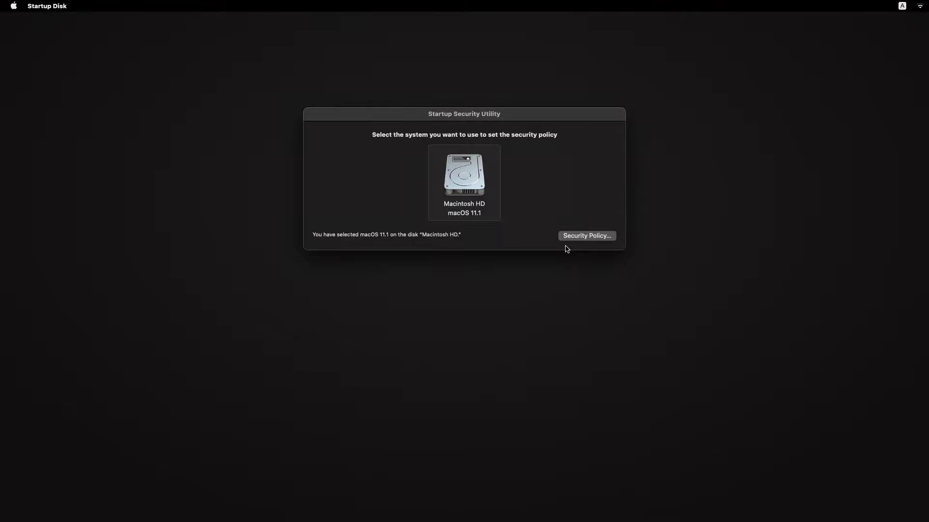
- Set Macintosh HD to Reduced Security allowing kernel extensions from identified developers, confirmed with the admin password
{"action": "left_click", "coordinate": [587, 237]}
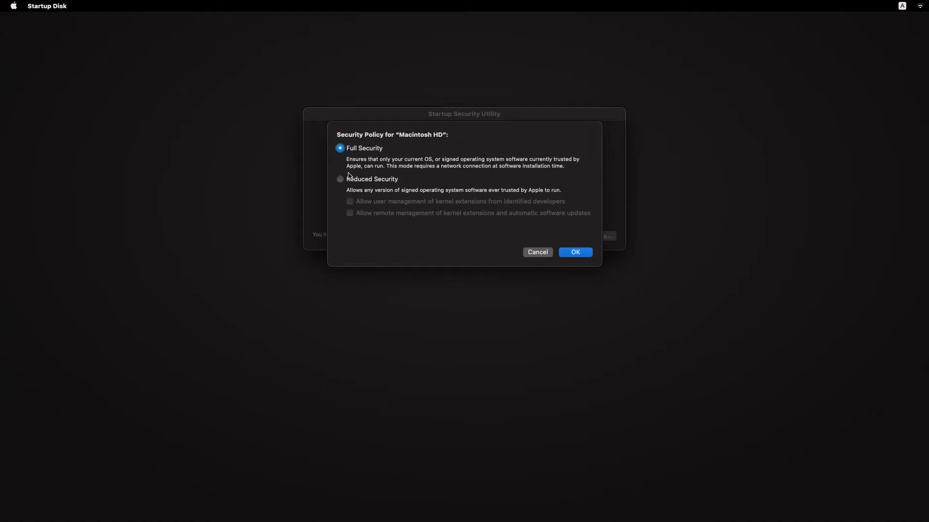
{"action": "left_click", "coordinate": [360, 182]}
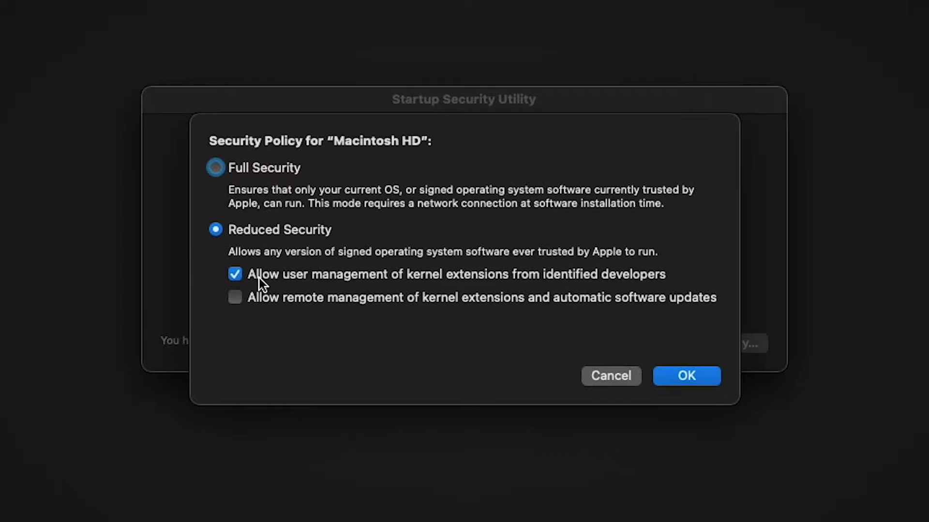
{"action": "left_click", "coordinate": [688, 377]}
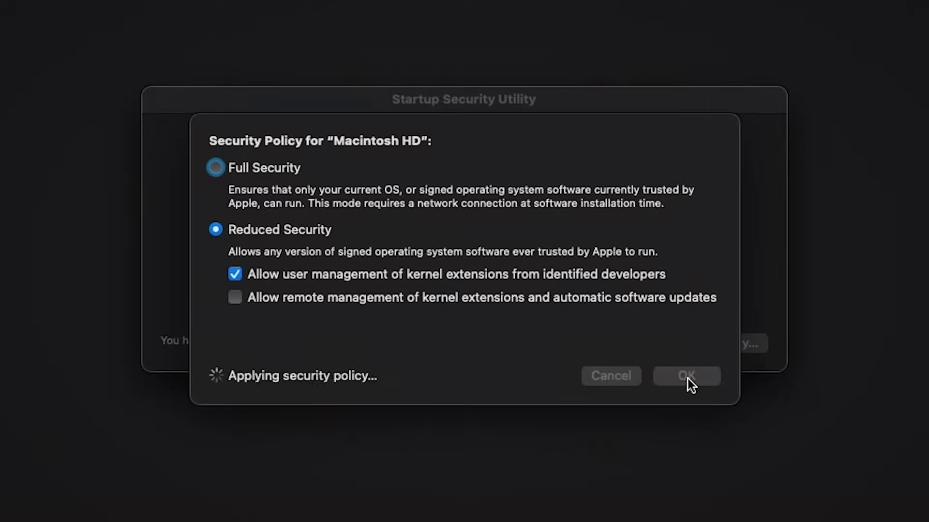
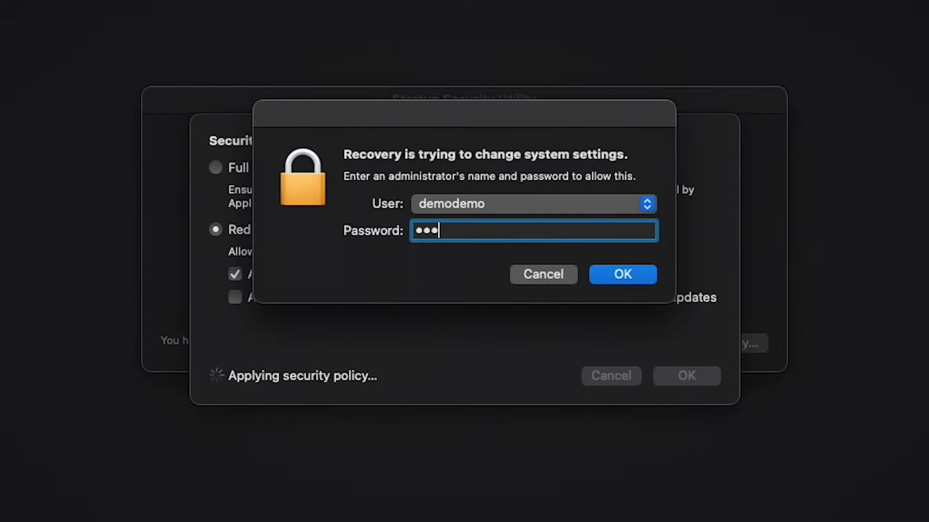
{"action": "key", "text": "Return"}
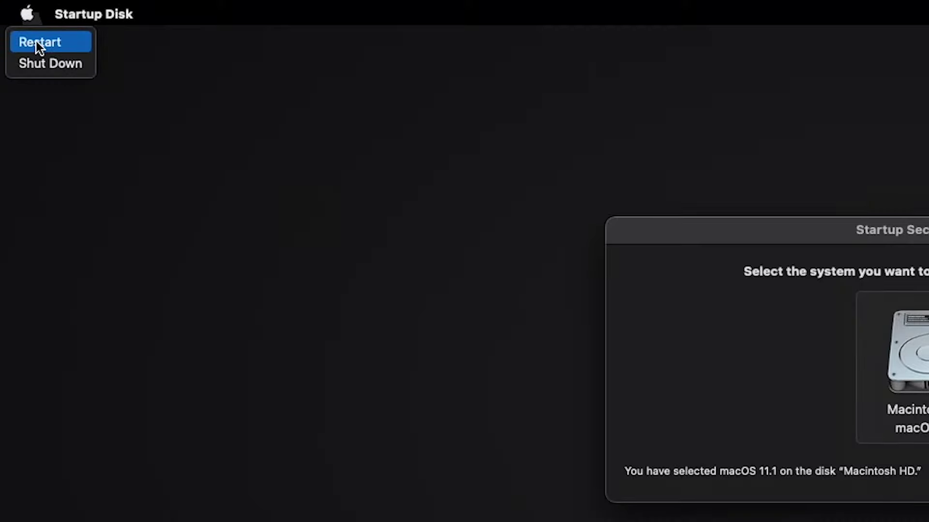
- Restart the Mac out of Recovery from the Apple menu
{"action": "left_click", "coordinate": [36, 42]}
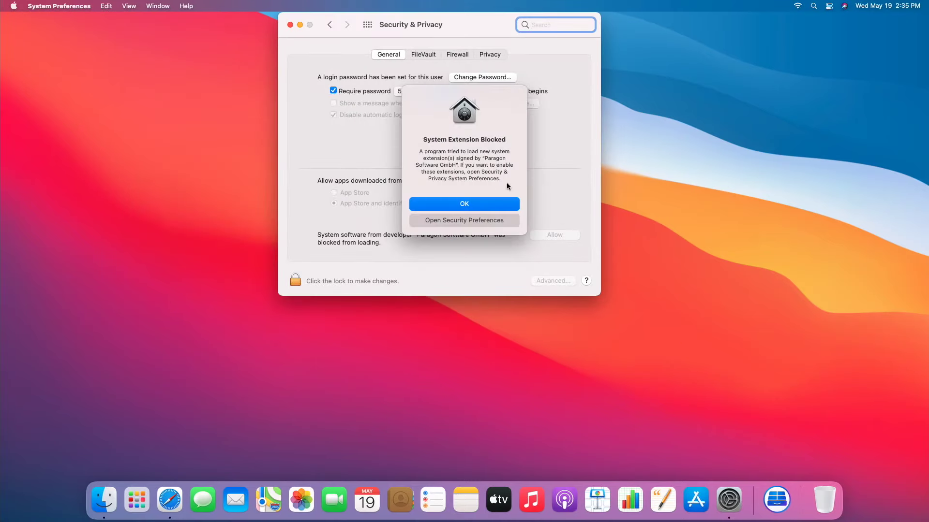
- Dismiss the System Extension Blocked alert and begin the NTFS for Mac consent steps
{"action": "left_click", "coordinate": [463, 205]}
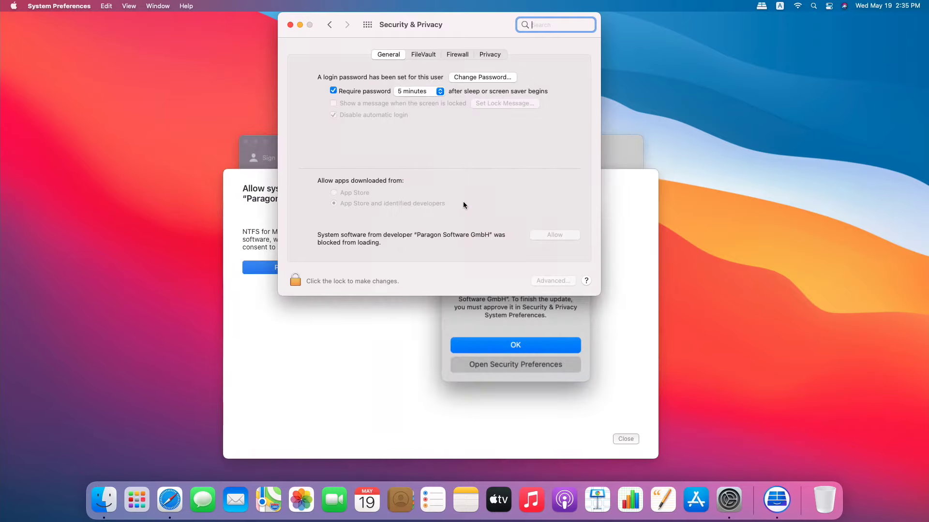
{"action": "left_click", "coordinate": [385, 378]}
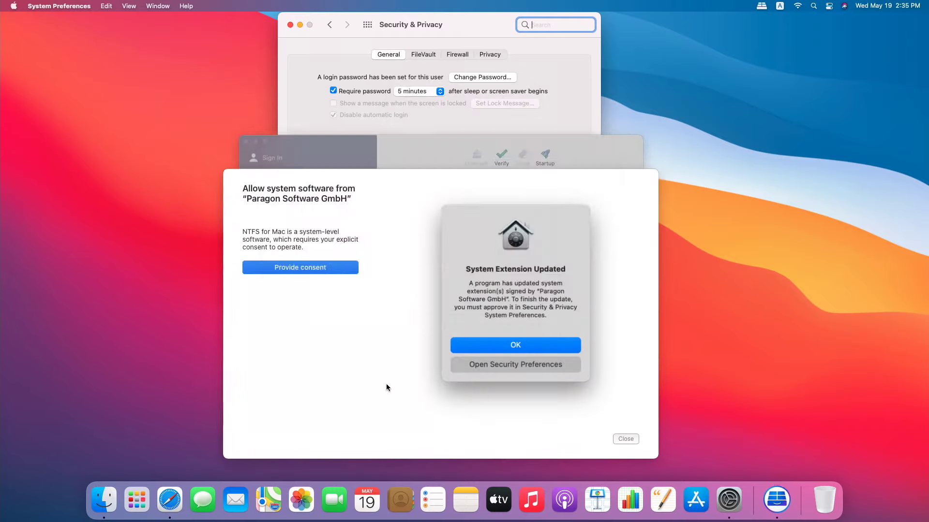
{"action": "left_click", "coordinate": [302, 268]}
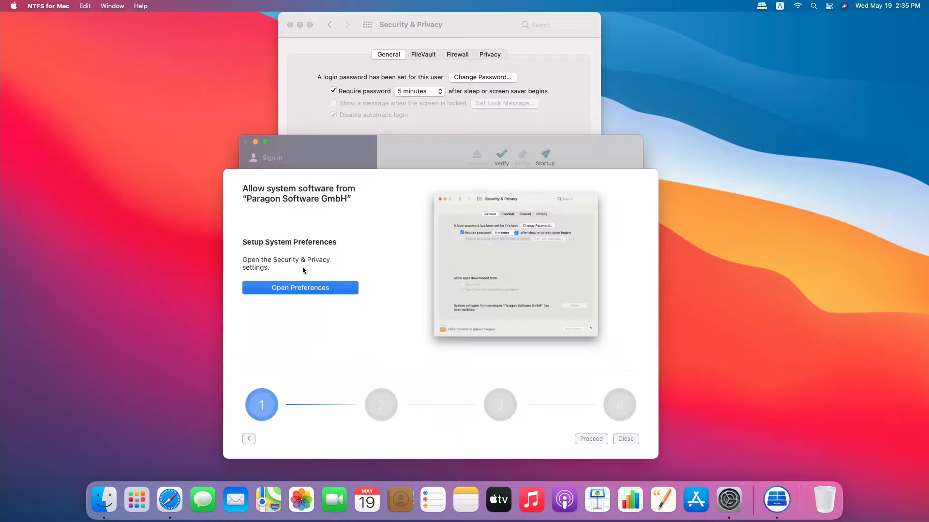
- Unlock Security & Privacy with the admin password for the consent wizard
{"action": "left_click", "coordinate": [590, 439]}
{"action": "left_click", "coordinate": [411, 127]}
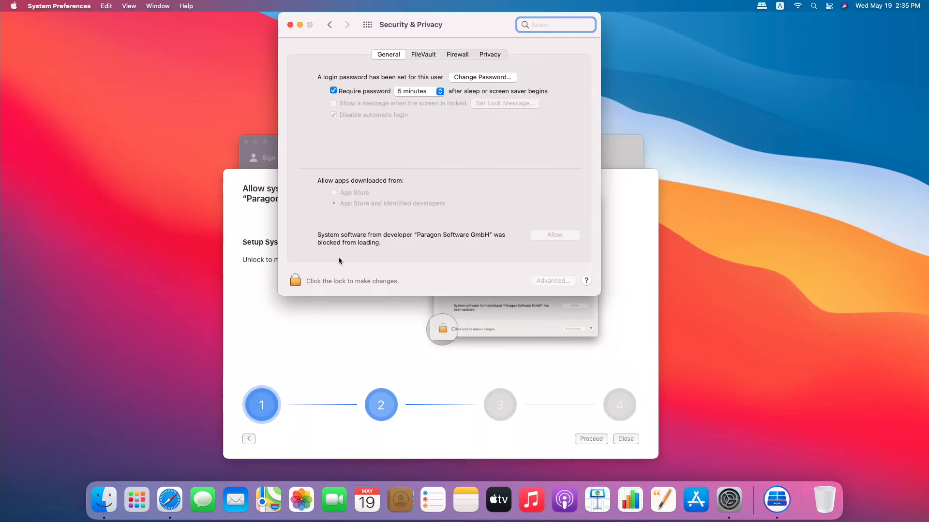
{"action": "left_click", "coordinate": [295, 280]}
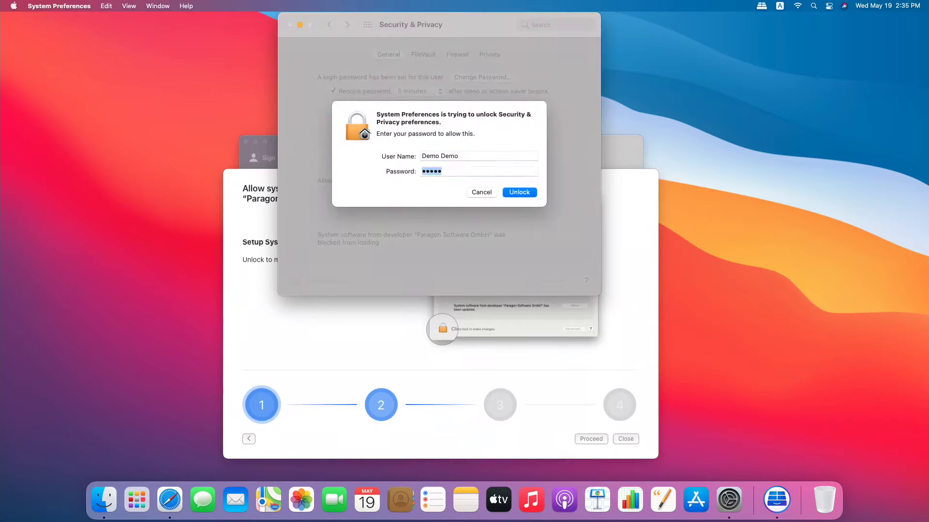
{"action": "key", "text": "Return"}
{"action": "left_click", "coordinate": [355, 331]}
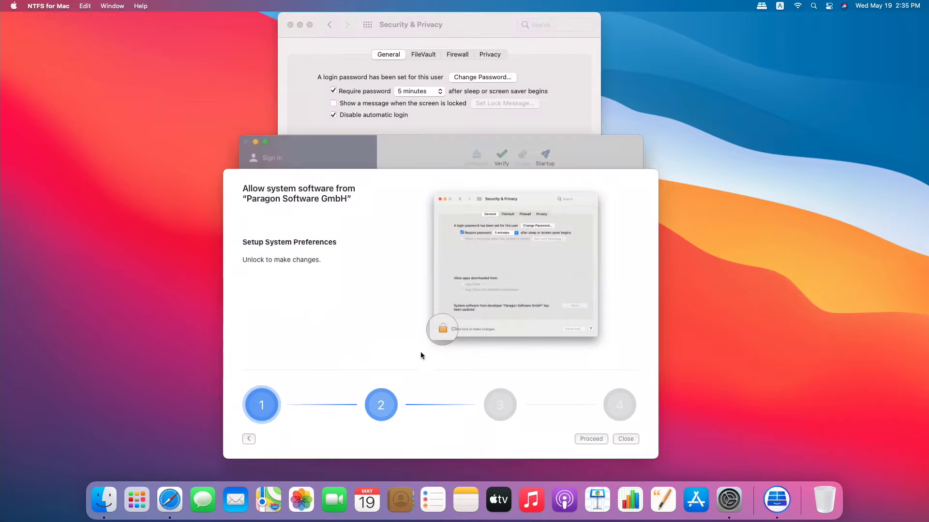
- Allow Paragon Software GmbH's system software and advance the wizard to Finish Setup
{"action": "left_click", "coordinate": [591, 438]}
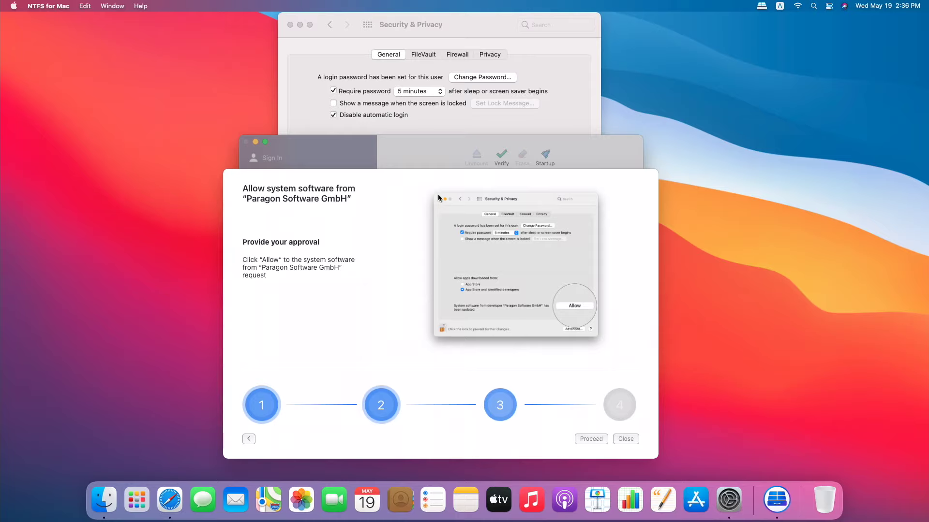
{"action": "left_click", "coordinate": [436, 121]}
{"action": "left_click", "coordinate": [546, 235]}
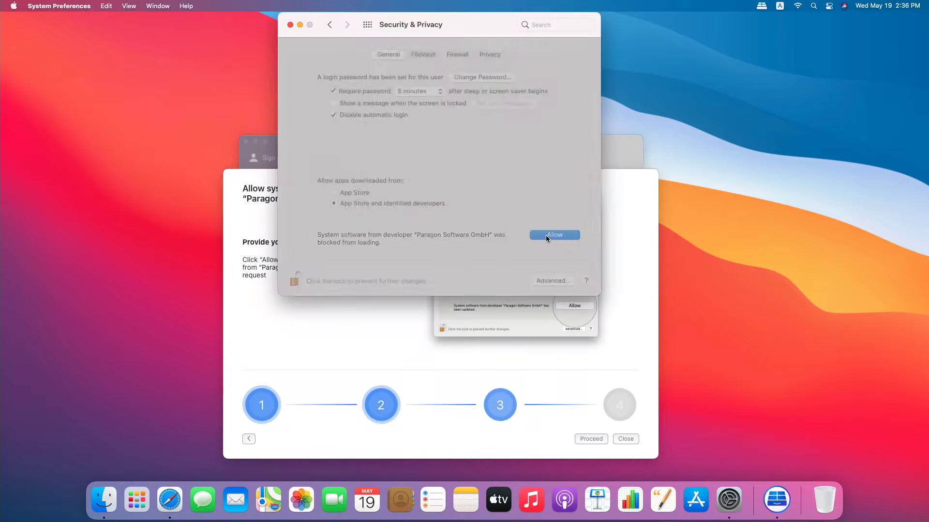
{"action": "left_click", "coordinate": [381, 362]}
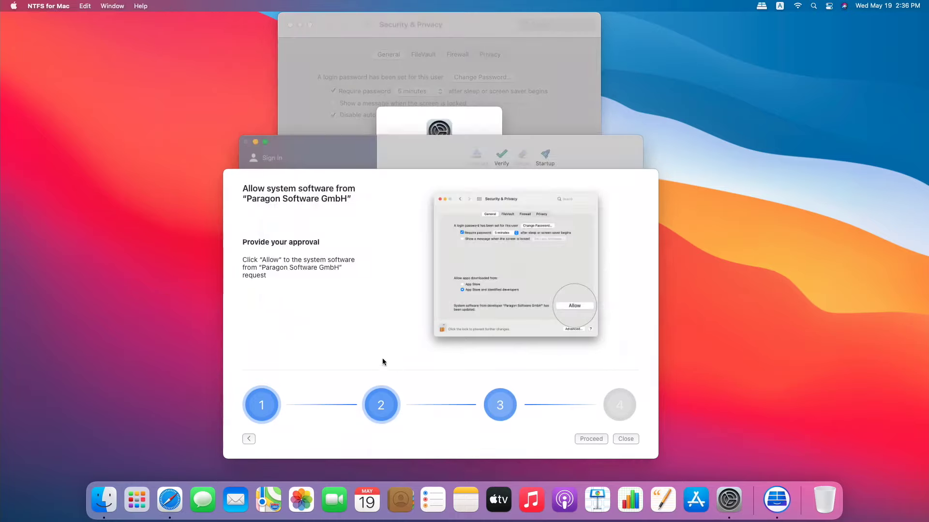
{"action": "left_click", "coordinate": [591, 439]}
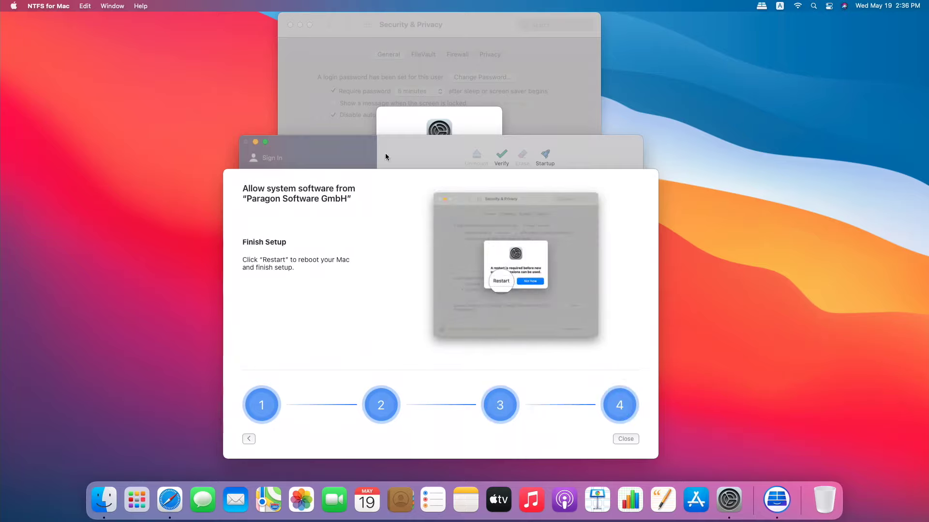
- Restart the Mac to load the extension and log back in
{"action": "left_click", "coordinate": [404, 118]}
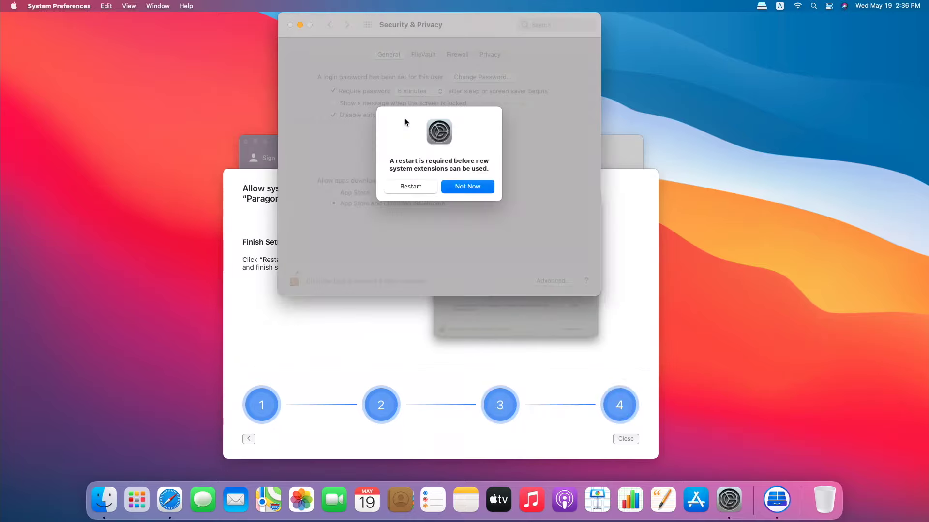
{"action": "left_click", "coordinate": [409, 186]}
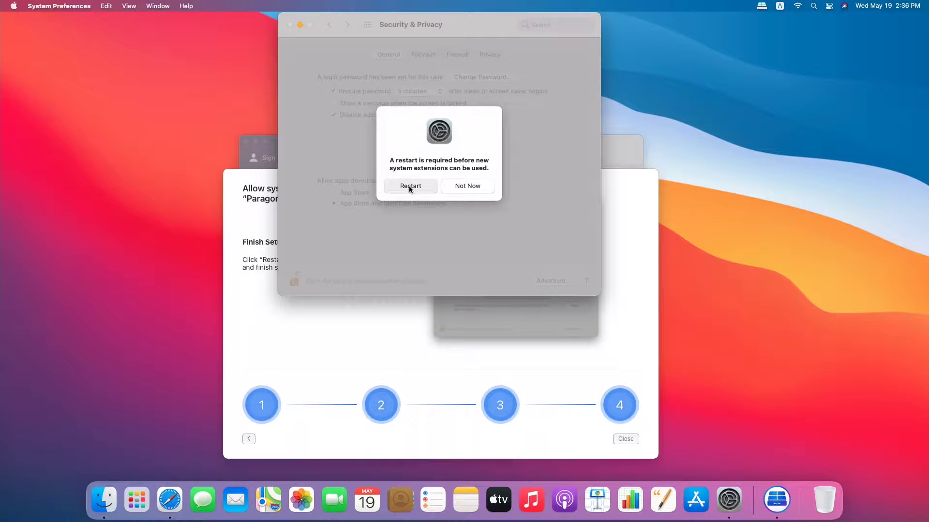
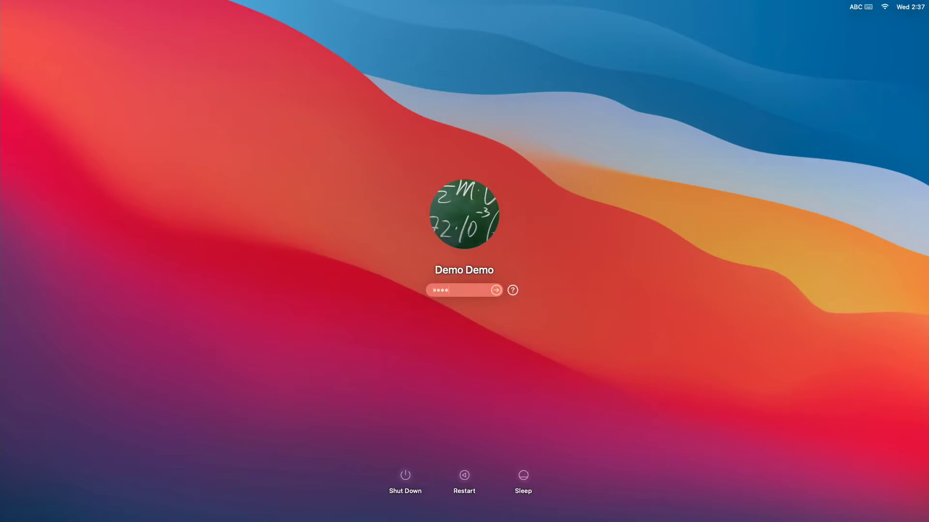
{"action": "key", "text": "Return"}
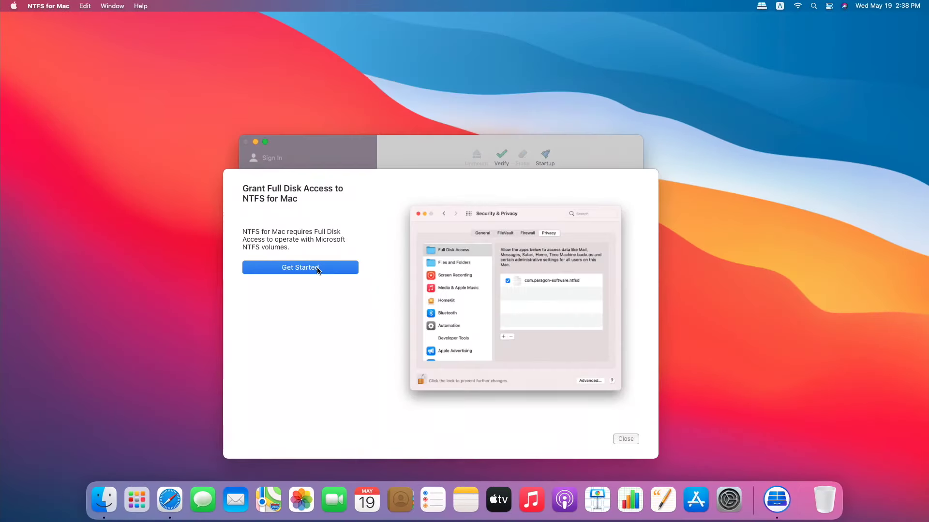
- Start the wizard's Full Disk Access setup and unlock Security & Privacy with the admin password
{"action": "left_click", "coordinate": [318, 268]}
{"action": "left_click", "coordinate": [307, 287]}
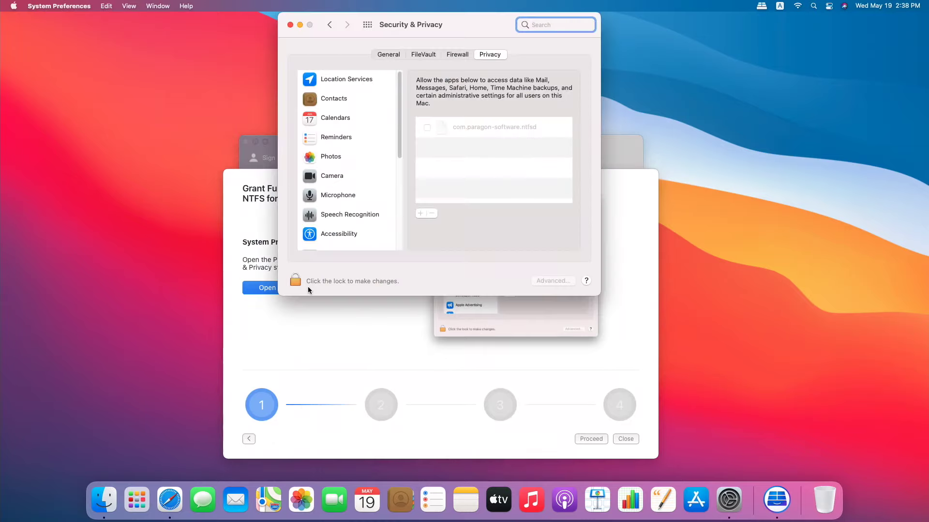
{"action": "left_click", "coordinate": [297, 280]}
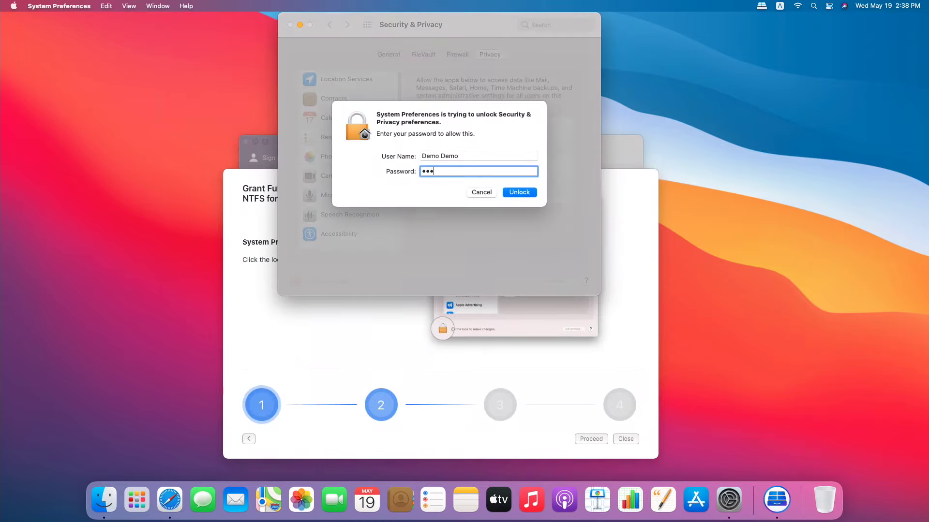
{"action": "key", "text": "Return"}
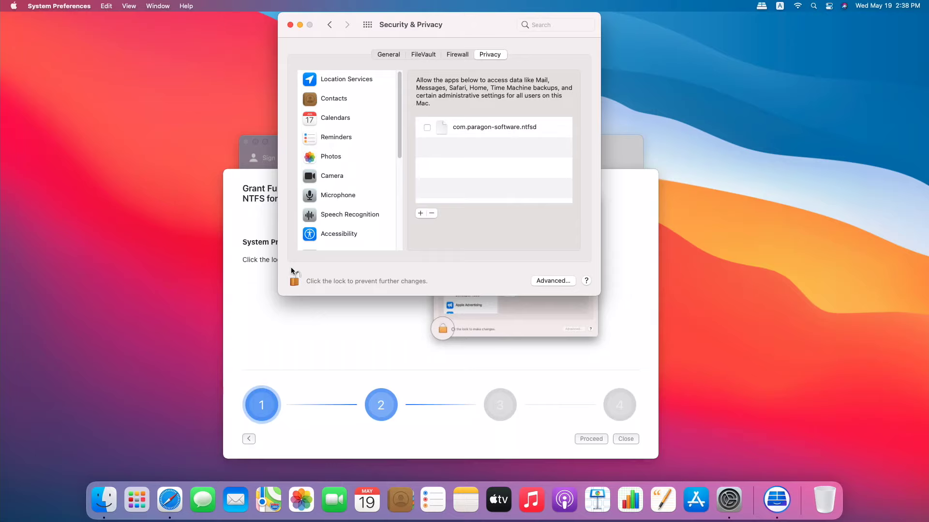
- Grant Full Disk Access to com.paragon-software.ntfsd, then confirm permissions and finish the wizard
{"action": "left_click", "coordinate": [410, 69]}
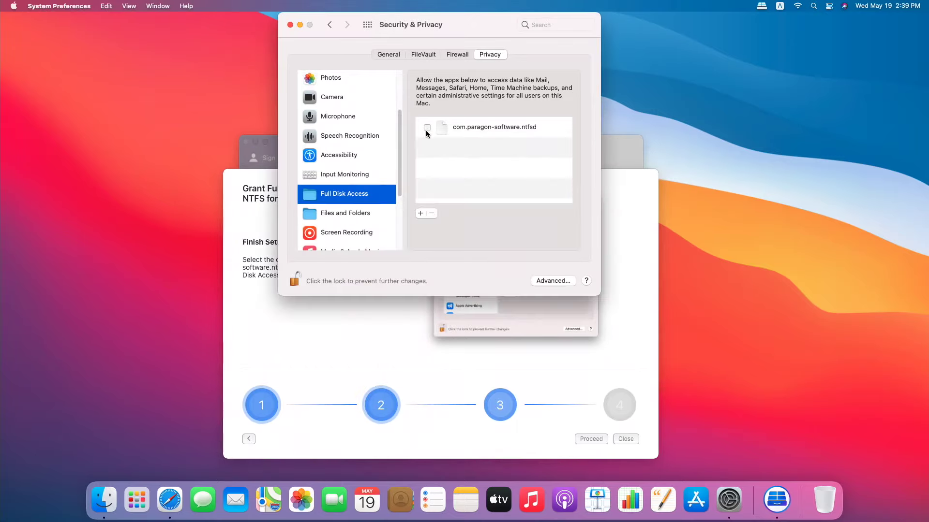
{"action": "left_click", "coordinate": [426, 127]}
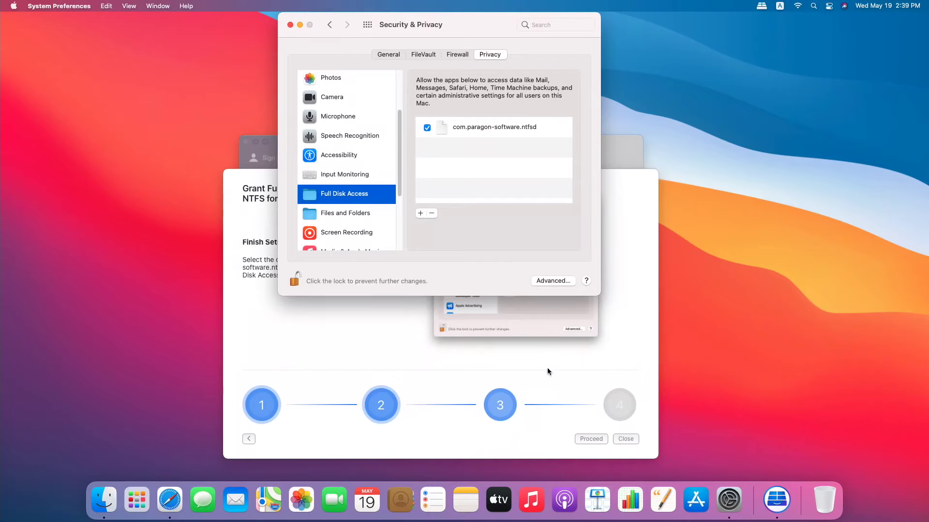
{"action": "left_click", "coordinate": [547, 372]}
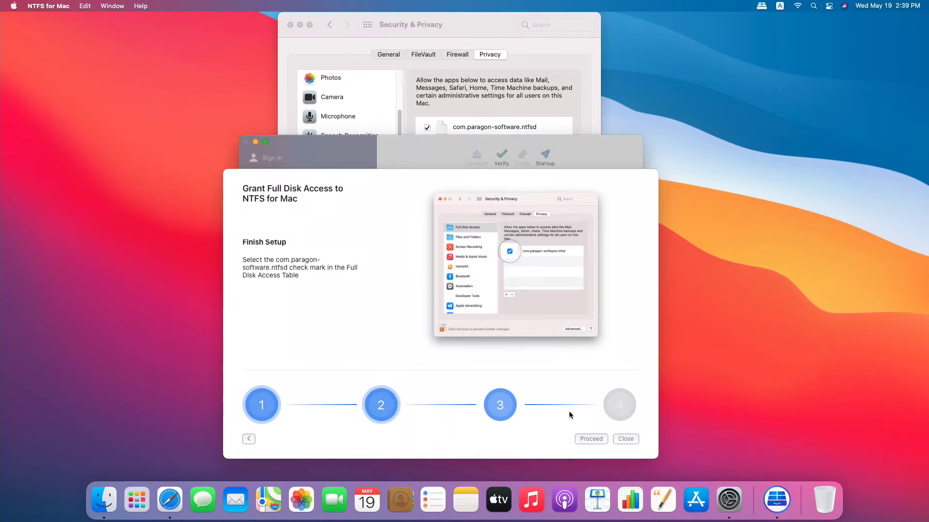
{"action": "left_click", "coordinate": [591, 439]}
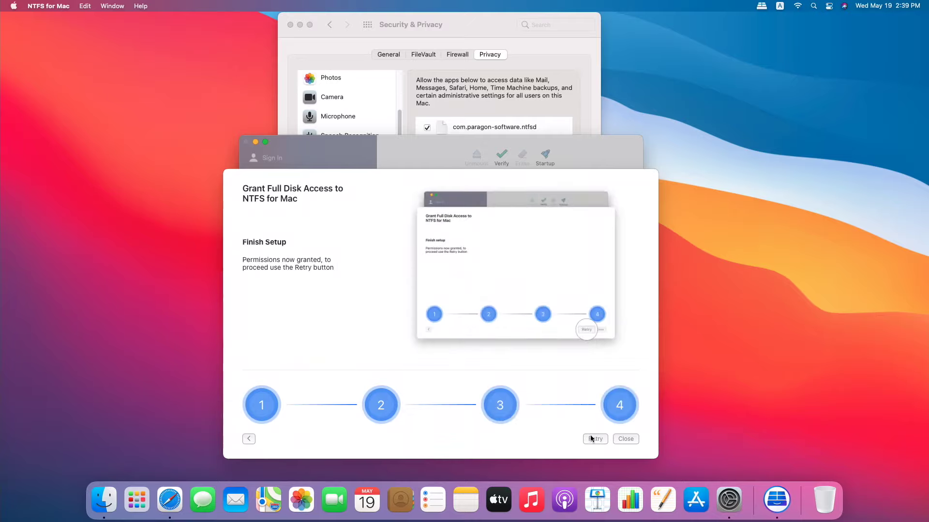